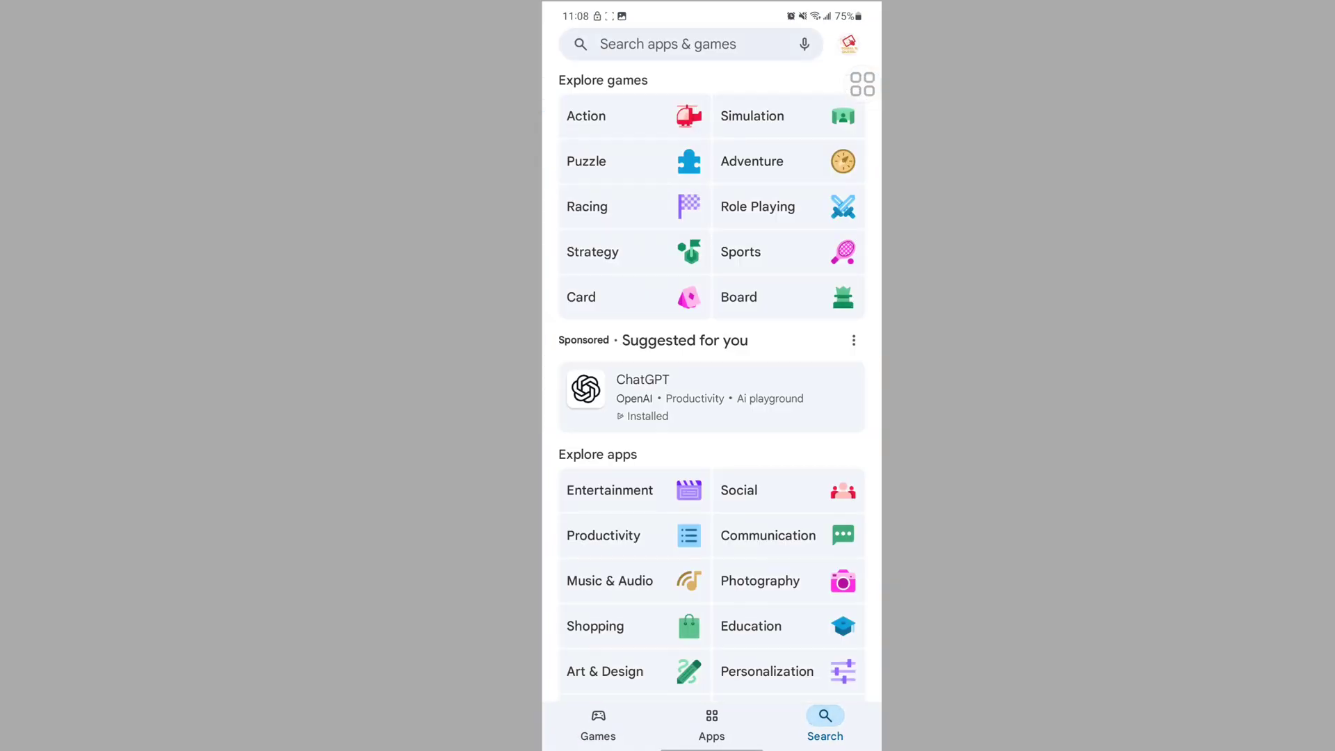
- Search the Play Store for 'messenger' and view Messenger (Beta)'s page showing it installed
{"action": "left_click", "coordinate": [671, 42]}
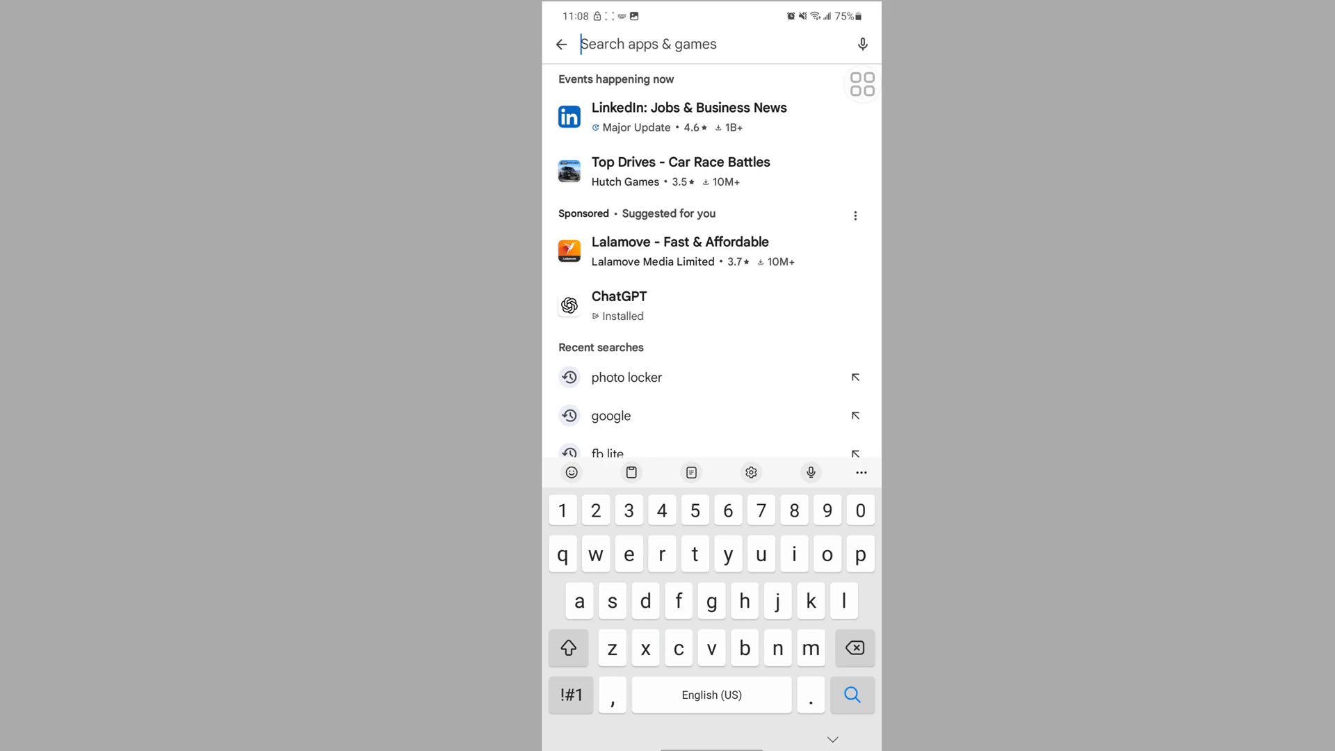
{"action": "type", "text": "mes"}
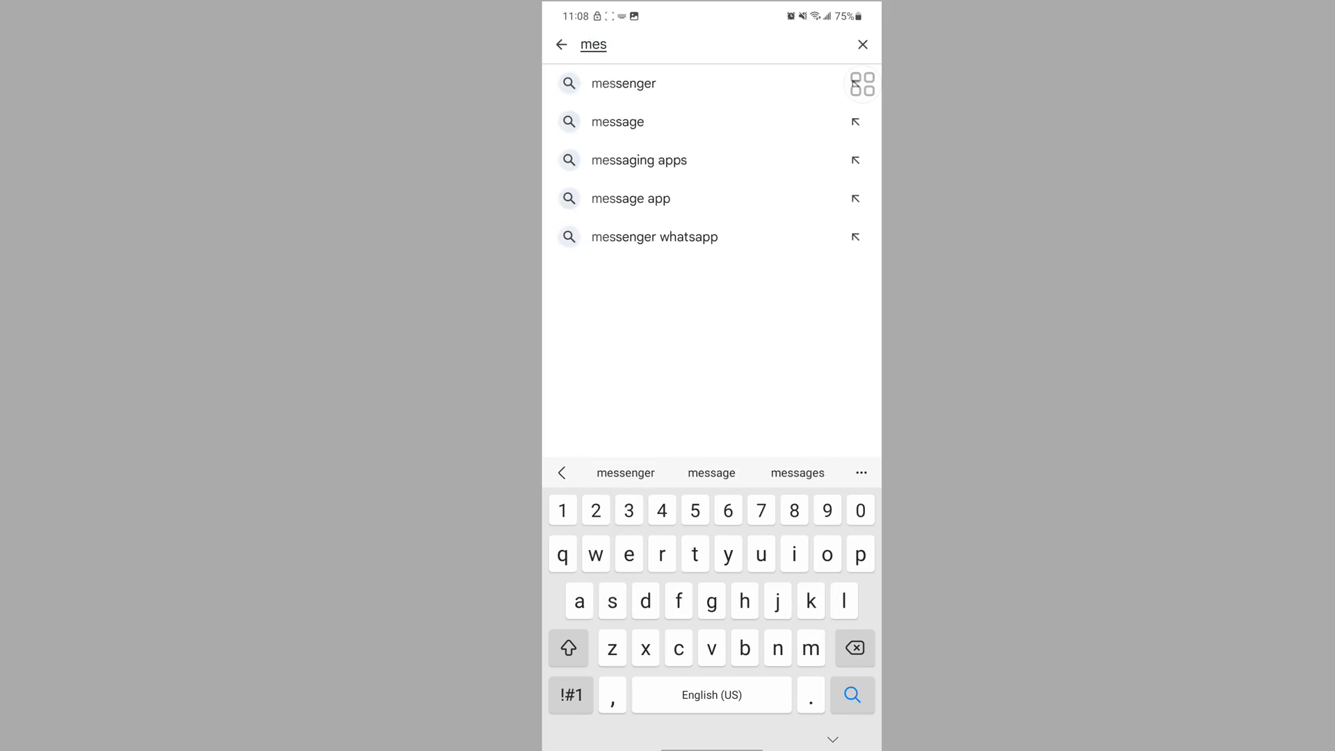
{"action": "left_click", "coordinate": [624, 82]}
{"action": "left_click", "coordinate": [678, 281]}
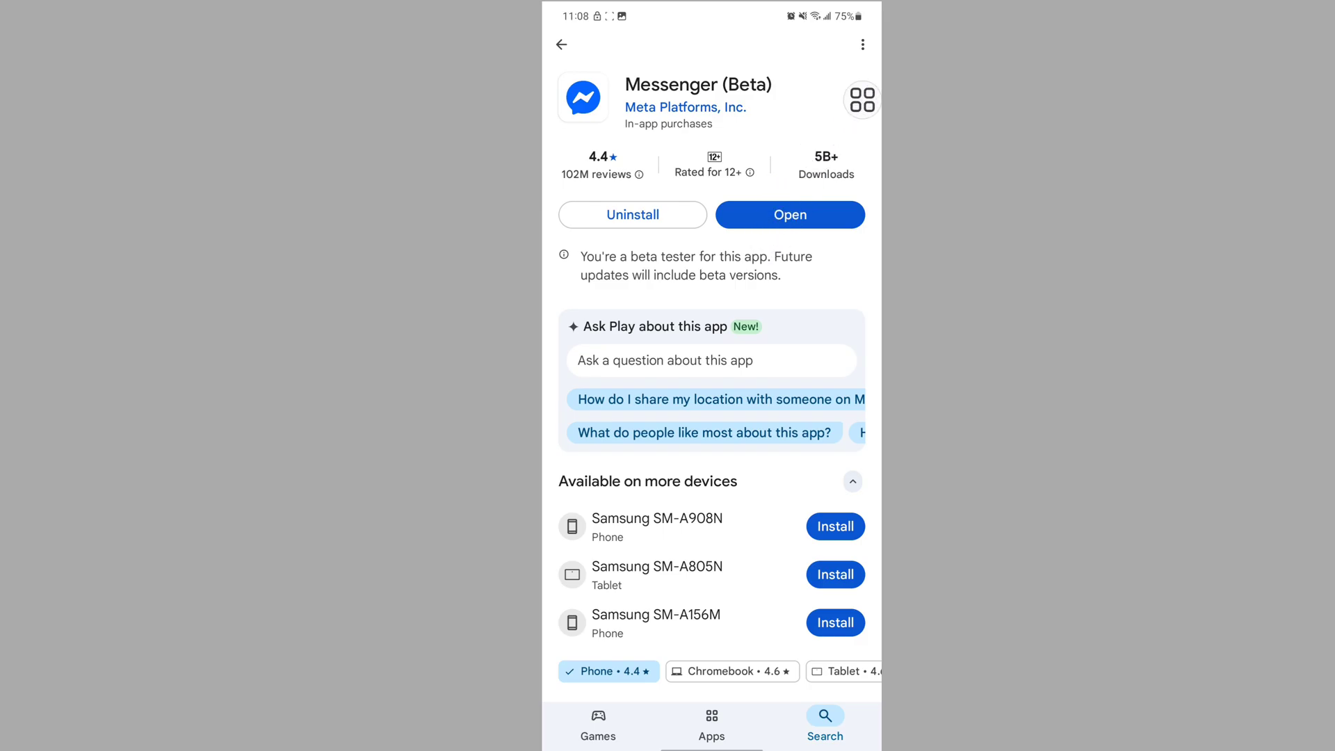
- Return to the home screen and bring up the phone's Settings
{"action": "left_click_drag", "start_coordinate": [712, 747], "coordinate": [712, 469]}
{"action": "left_click", "coordinate": [751, 433]}
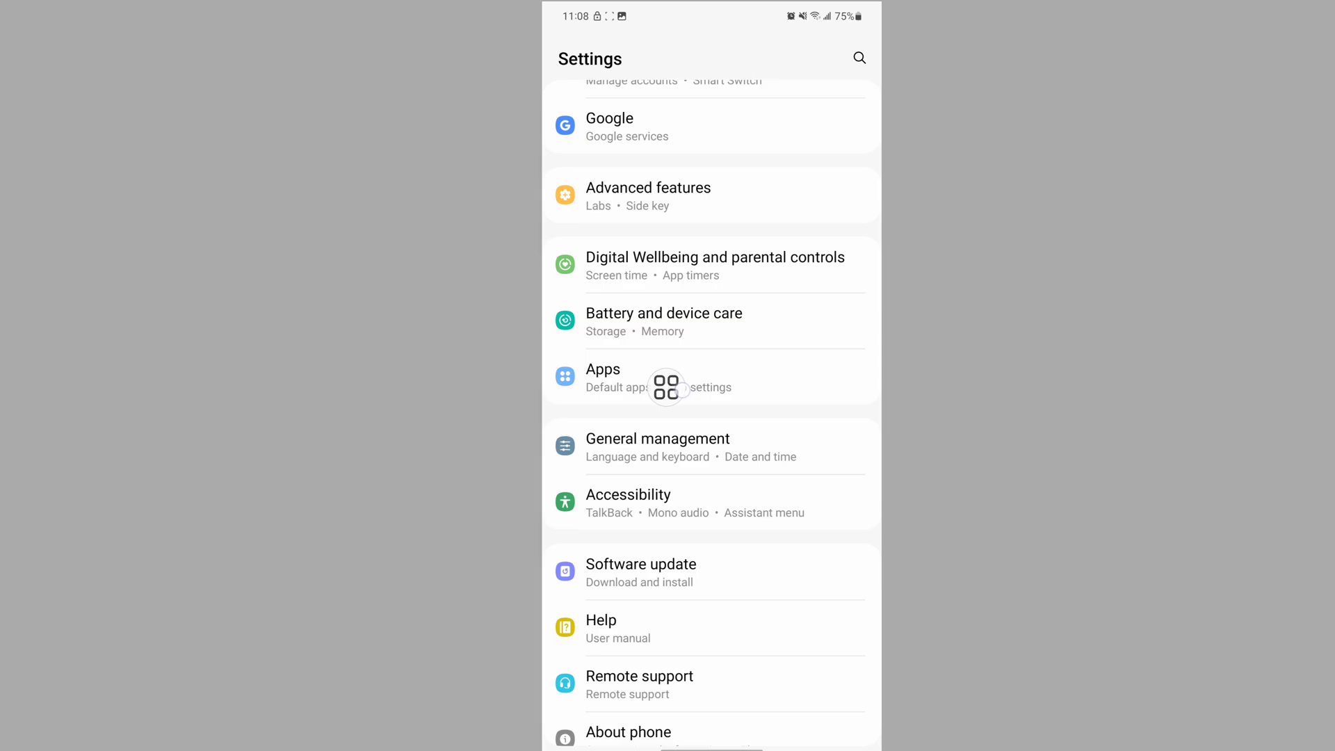
- Find Messenger via the Apps search ('mes') and view its app info page
{"action": "left_click", "coordinate": [664, 381]}
{"action": "scroll", "coordinate": [765, 453], "scroll_direction": "up", "scroll_amount": 2}
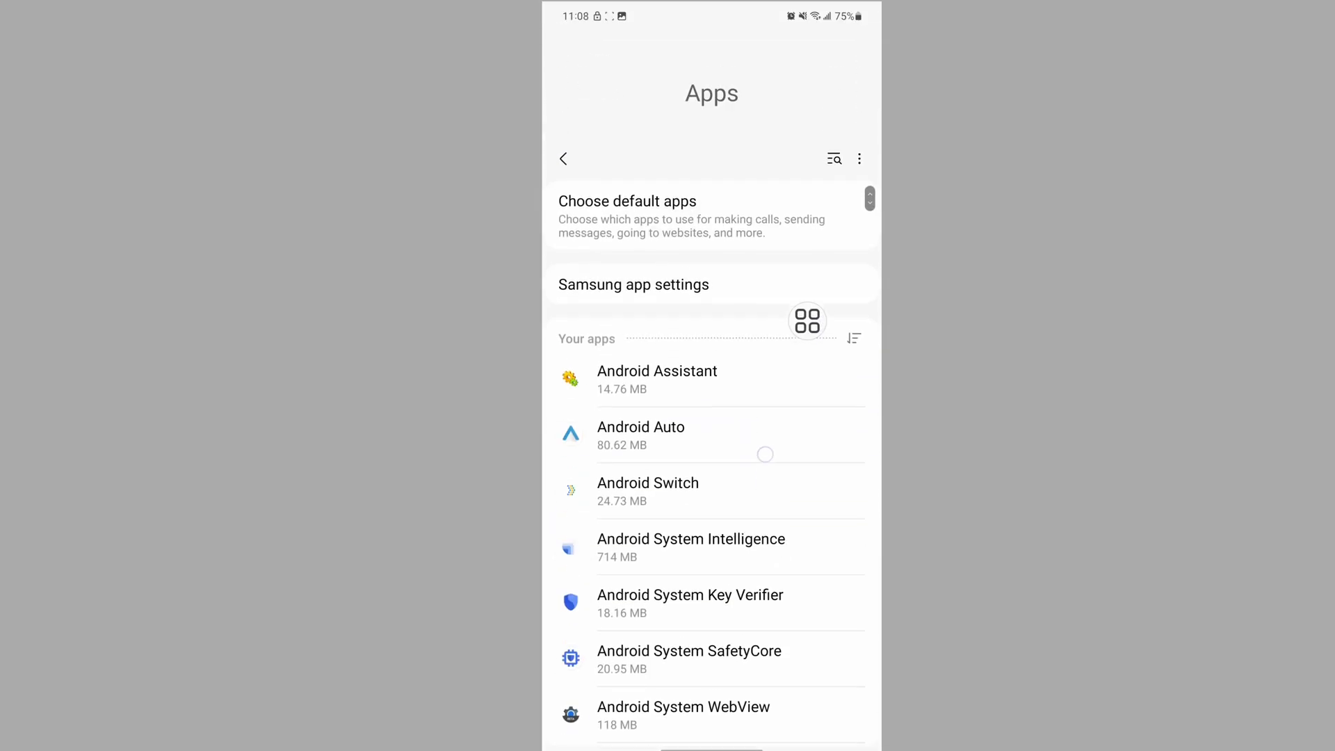
{"action": "left_click", "coordinate": [837, 183]}
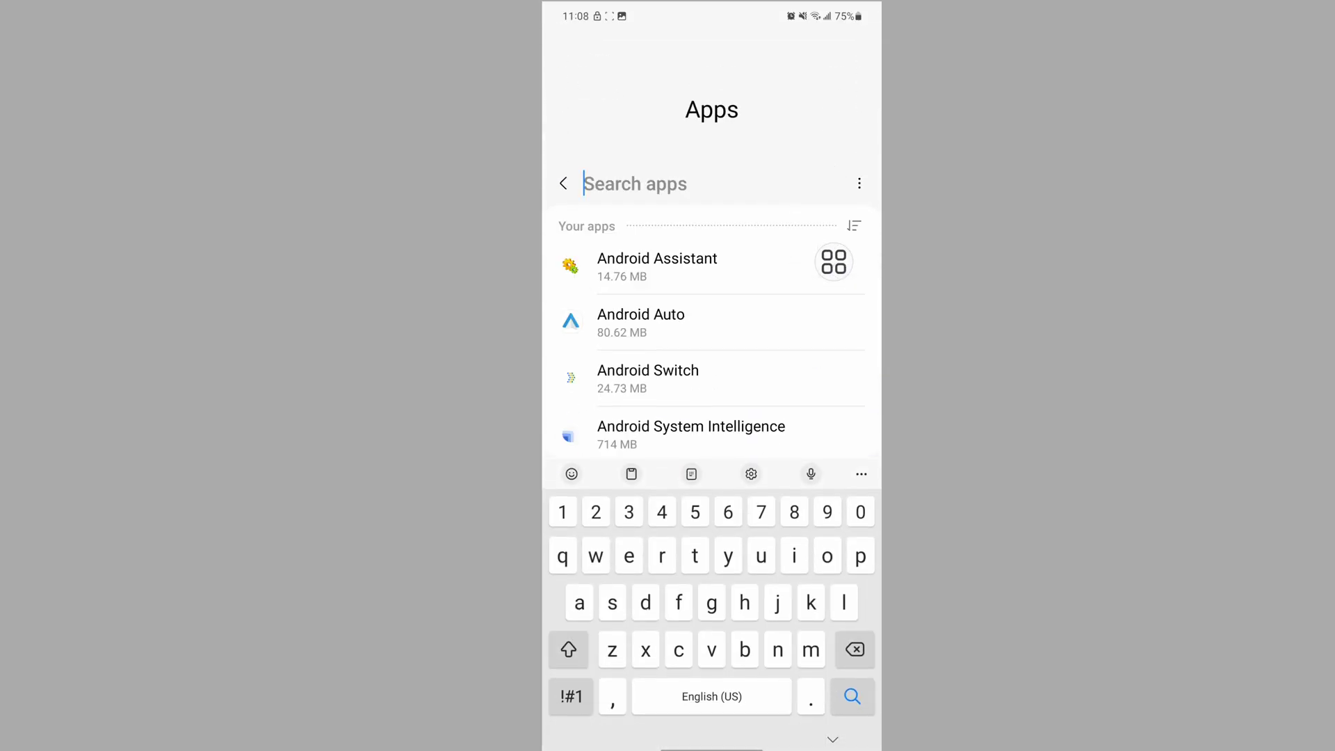
{"action": "type", "text": "mes"}
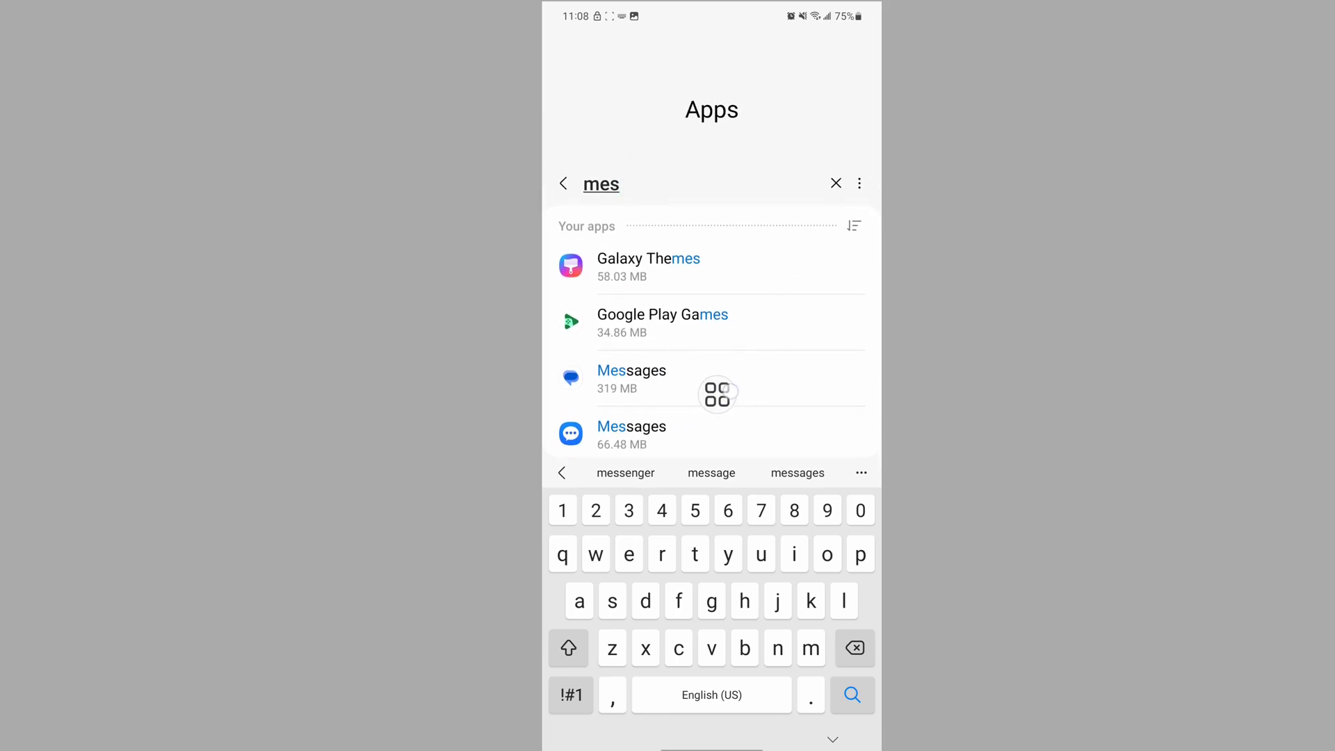
{"action": "scroll", "coordinate": [792, 294], "scroll_direction": "down", "scroll_amount": 2}
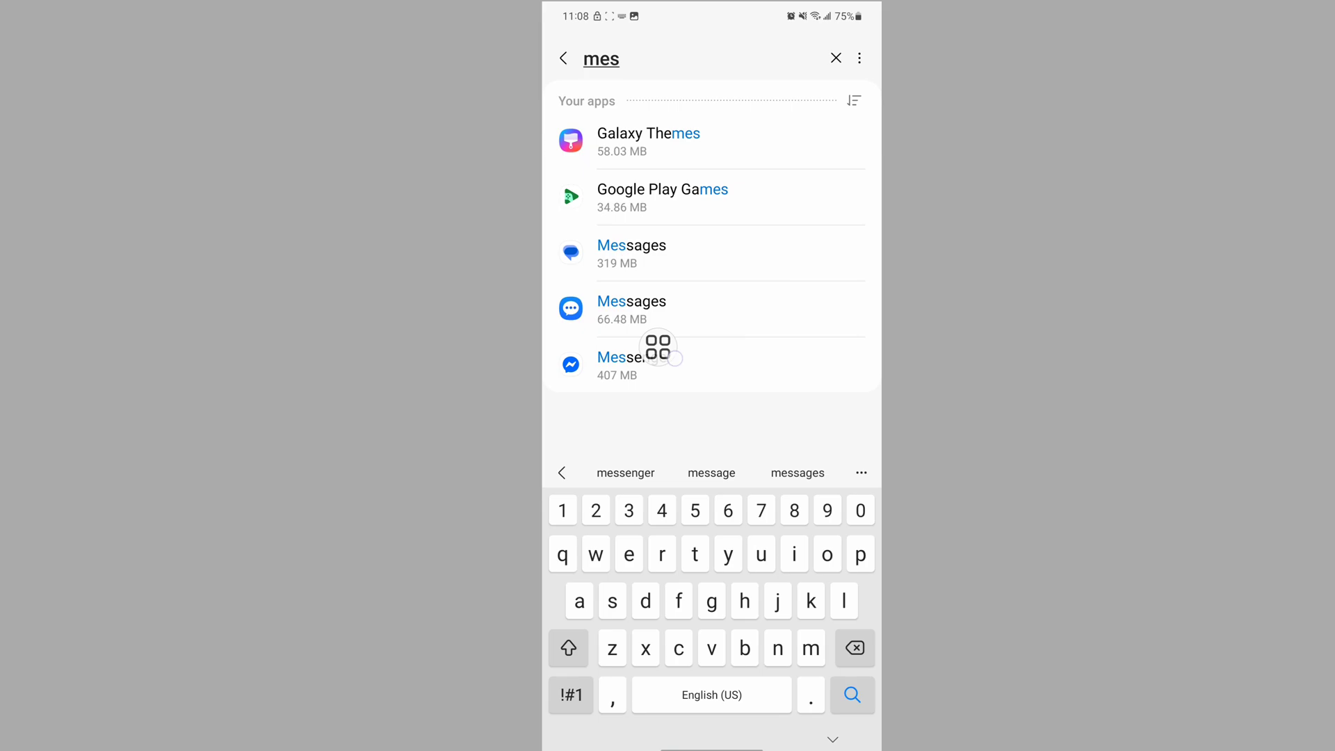
{"action": "left_click", "coordinate": [714, 368]}
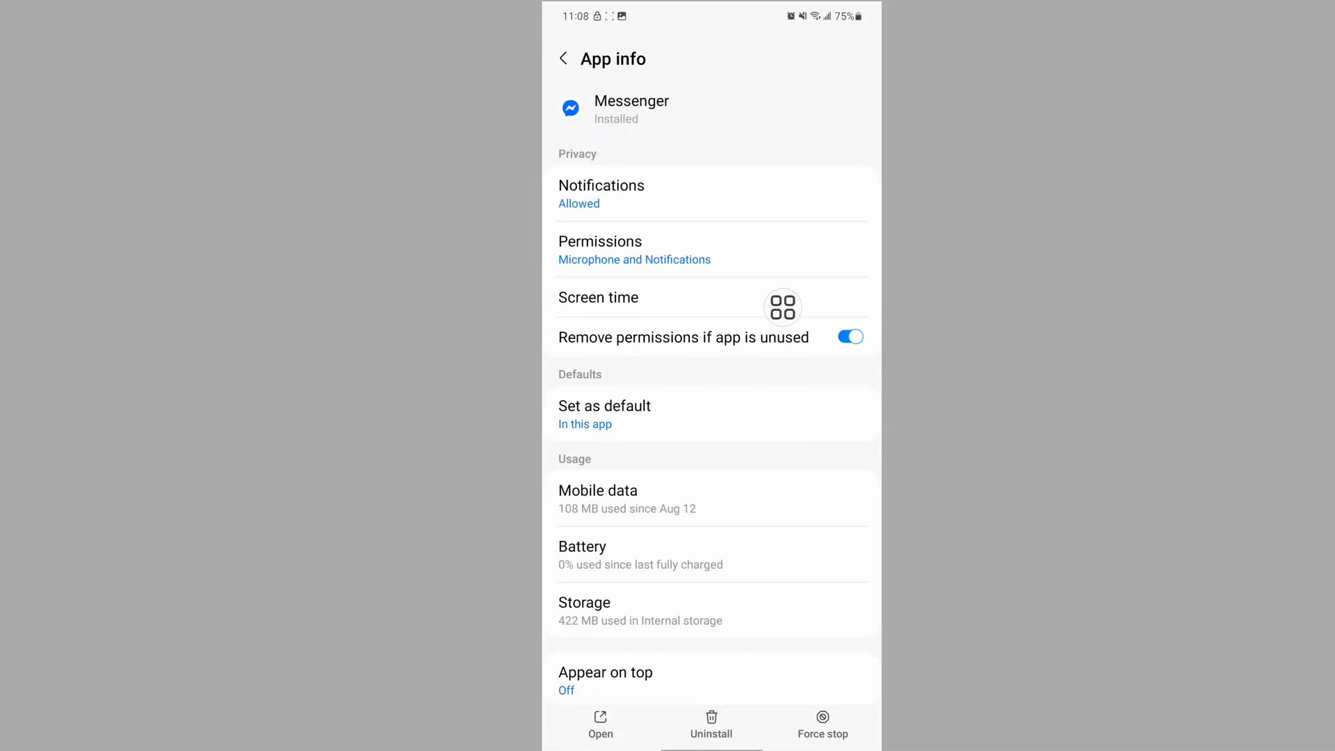
{"action": "scroll", "coordinate": [783, 307], "scroll_direction": "down", "scroll_amount": 4}
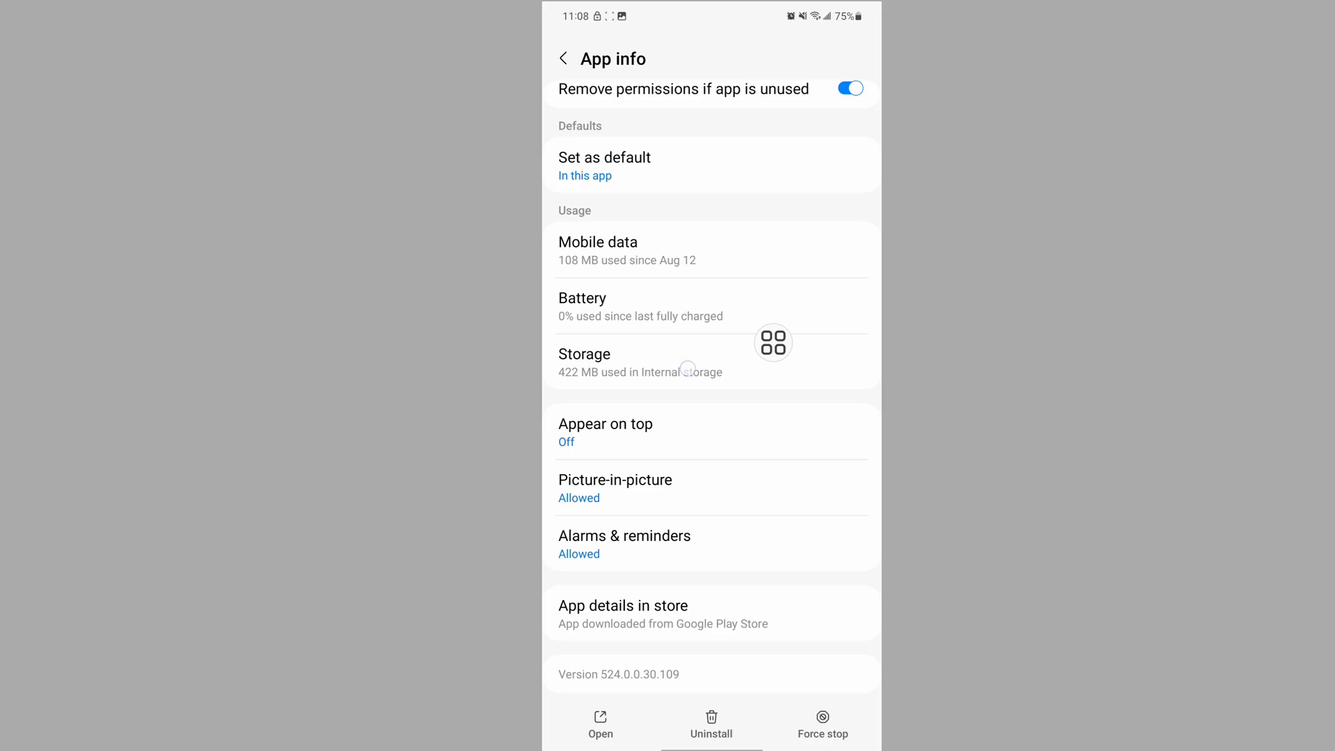
- Clear all of Messenger's stored data from its Storage page, confirming the delete
{"action": "left_click", "coordinate": [689, 369]}
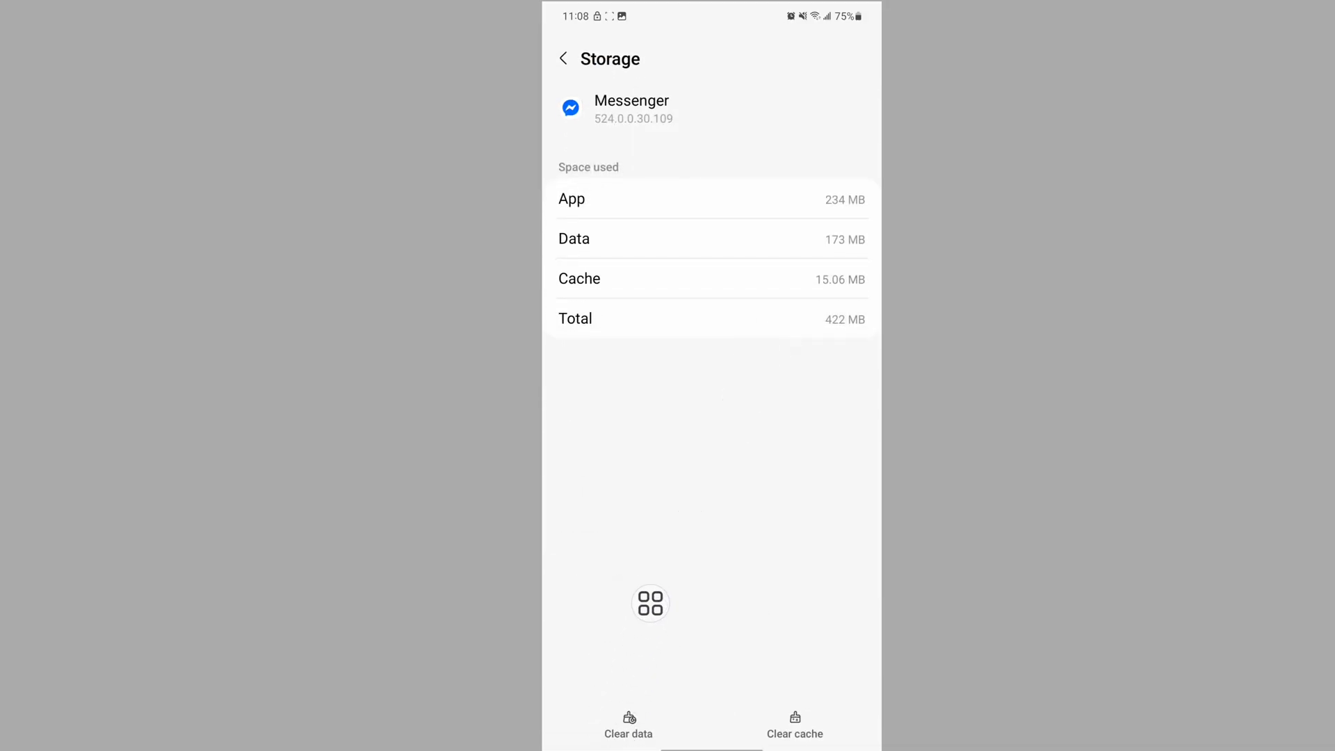
{"action": "left_click", "coordinate": [628, 724]}
{"action": "left_click", "coordinate": [767, 724]}
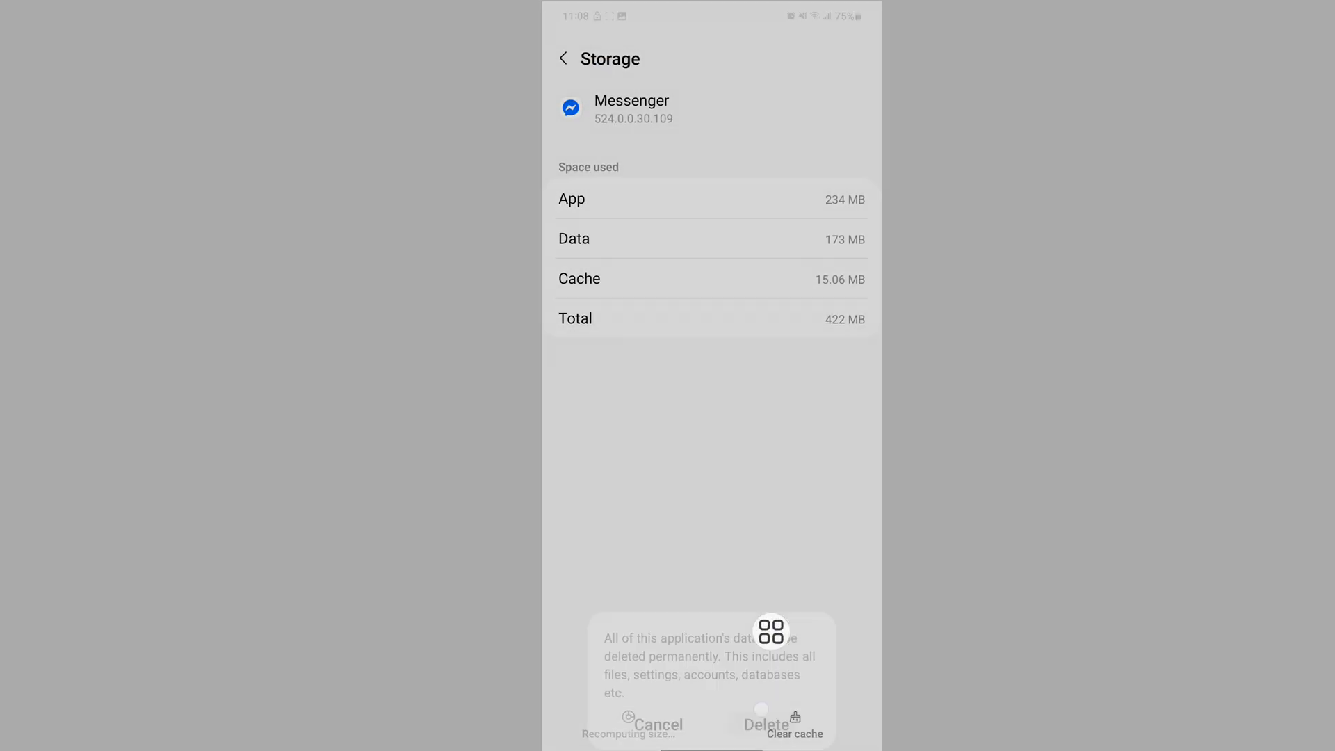
- Force stop Messenger from its app info page and confirm
{"action": "left_click", "coordinate": [563, 59]}
{"action": "left_click", "coordinate": [814, 725]}
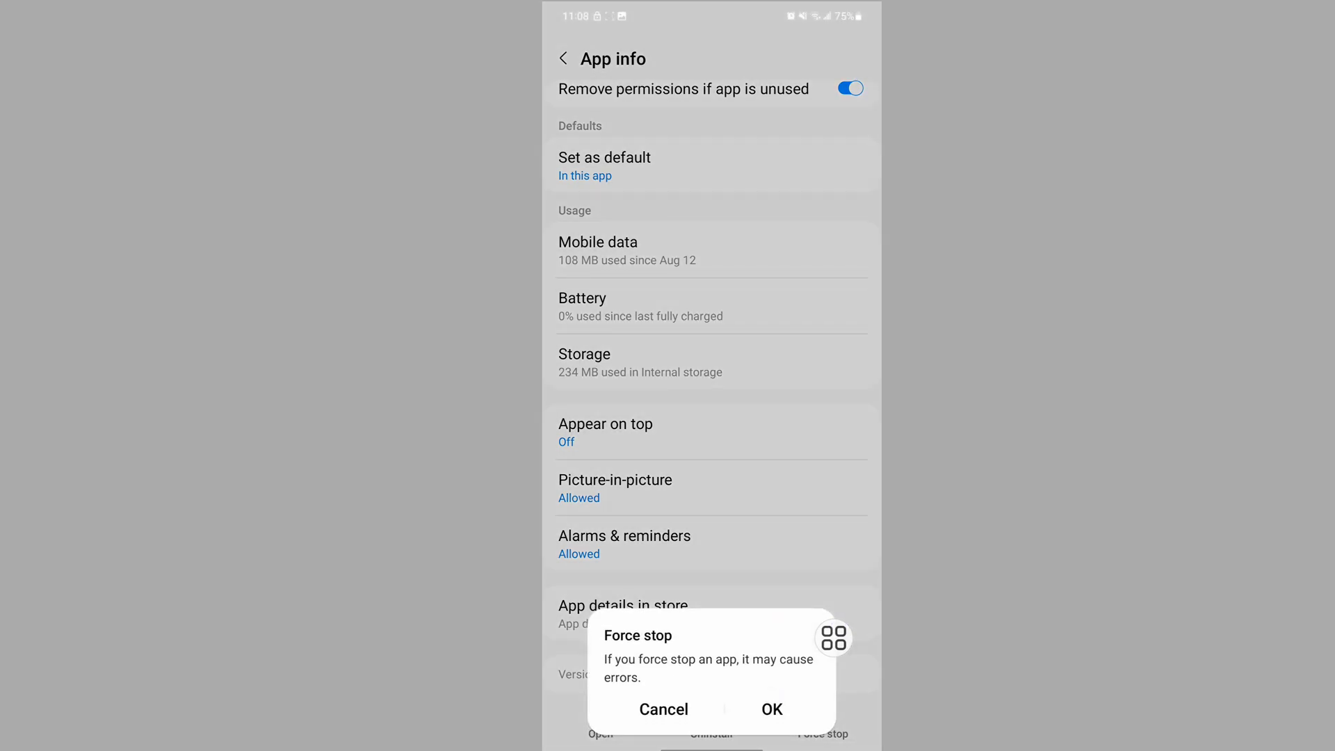
{"action": "left_click", "coordinate": [771, 708]}
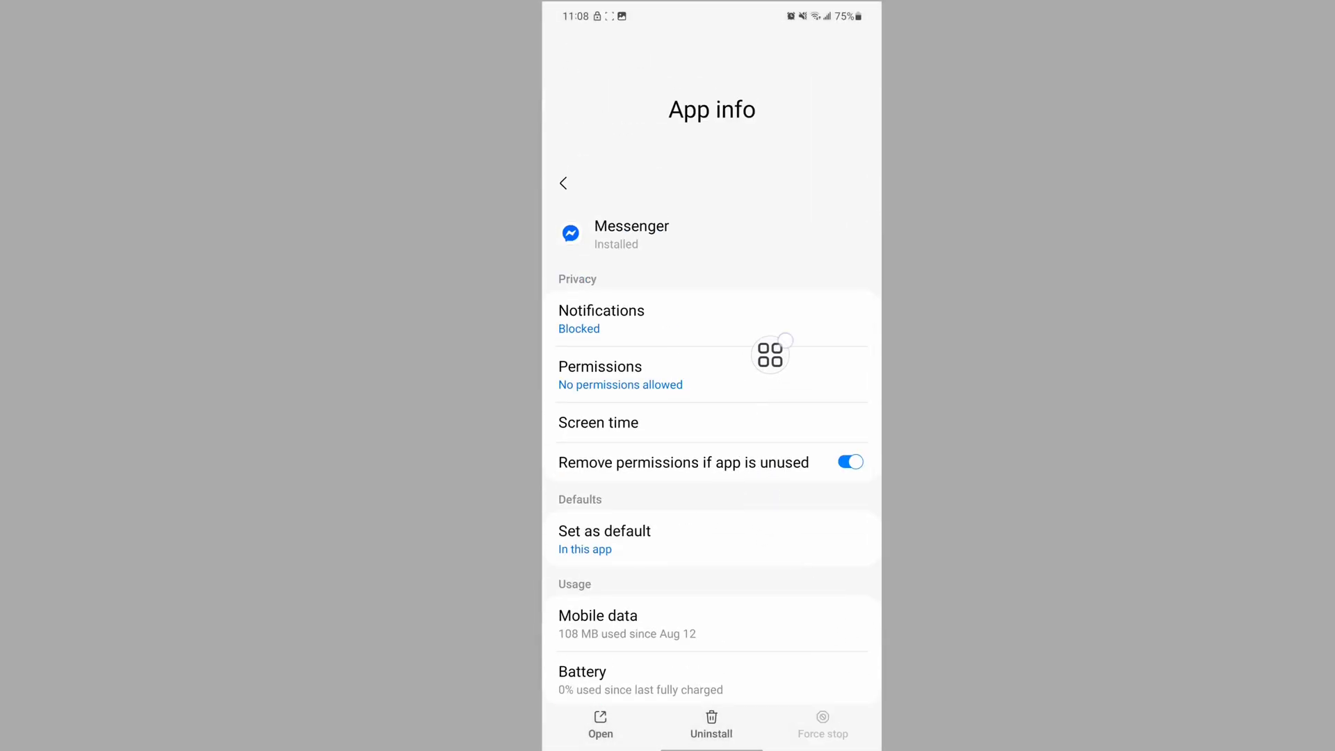
- Allow Messenger's Calendar and remaining permissions, then return to the home screen
{"action": "left_click", "coordinate": [770, 361]}
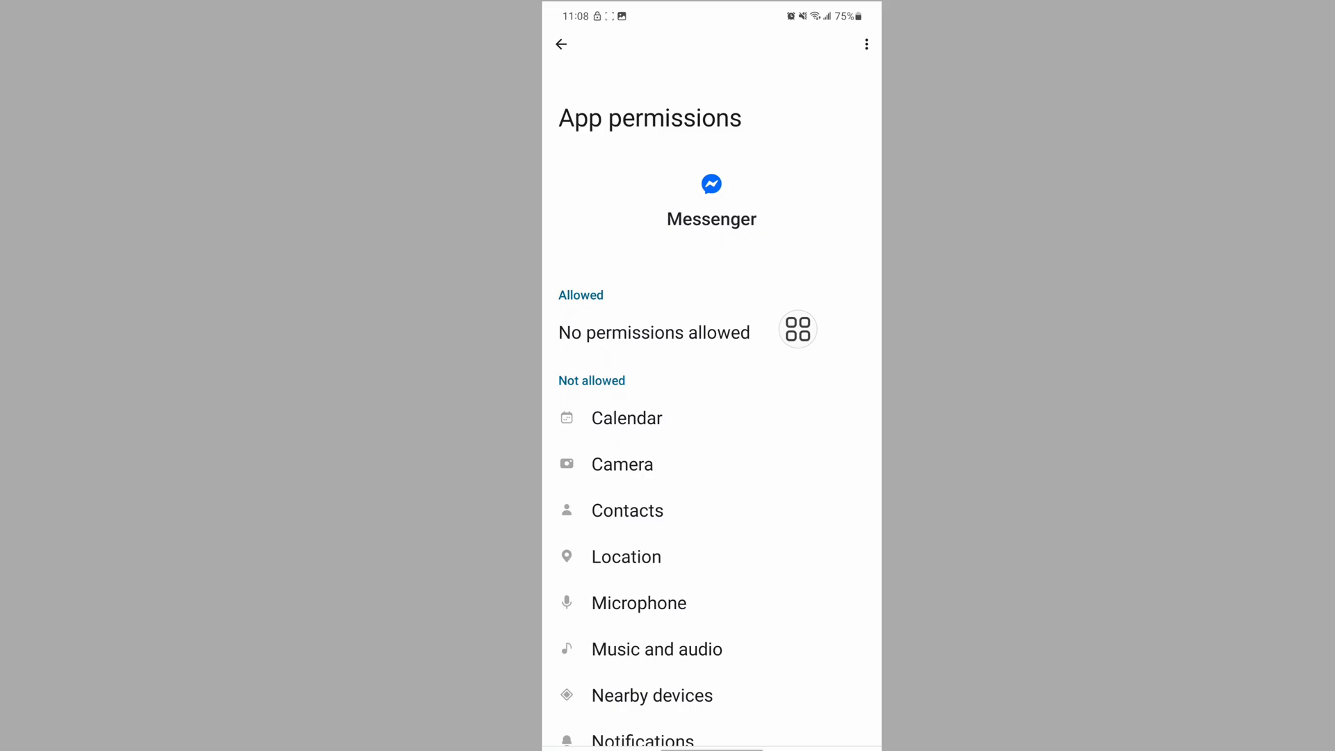
{"action": "left_click", "coordinate": [626, 417]}
{"action": "left_click", "coordinate": [662, 313]}
{"action": "left_click_drag", "start_coordinate": [874, 224], "coordinate": [822, 228]}
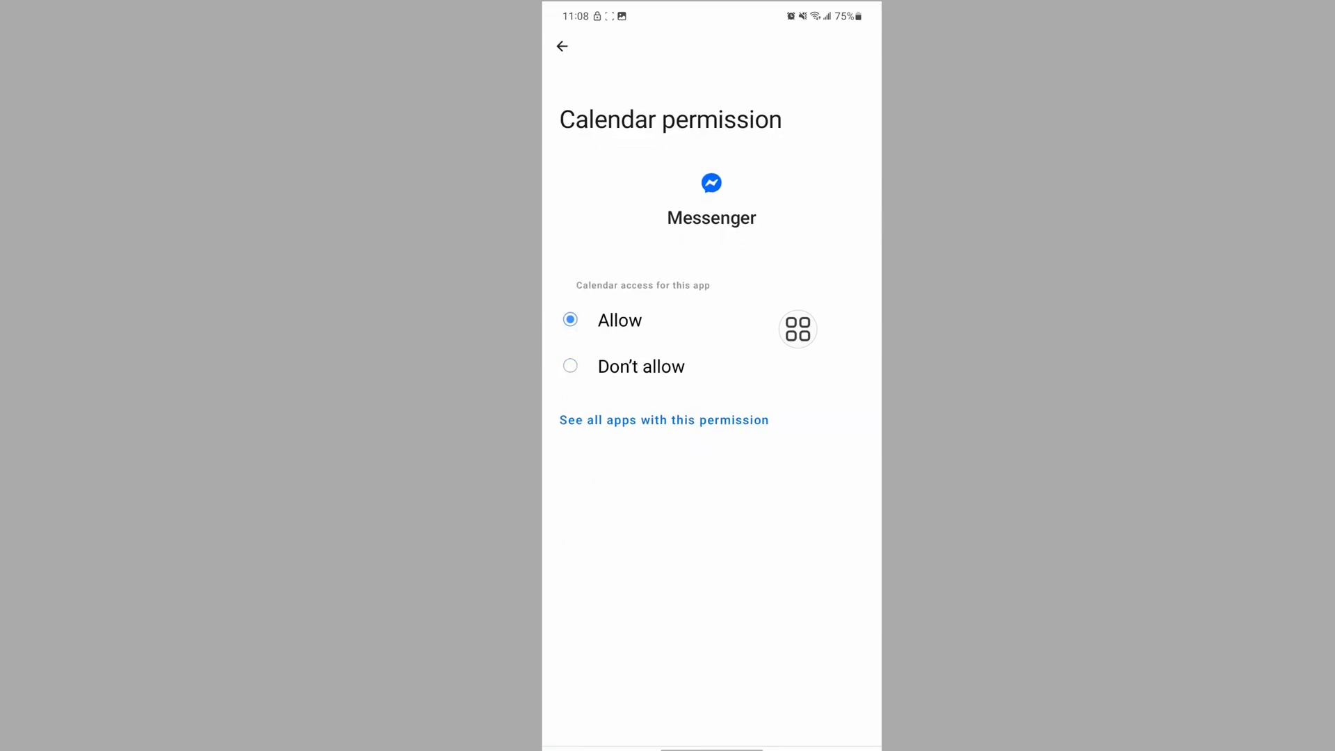
{"action": "scroll", "coordinate": [834, 314], "scroll_direction": "down", "scroll_amount": 5}
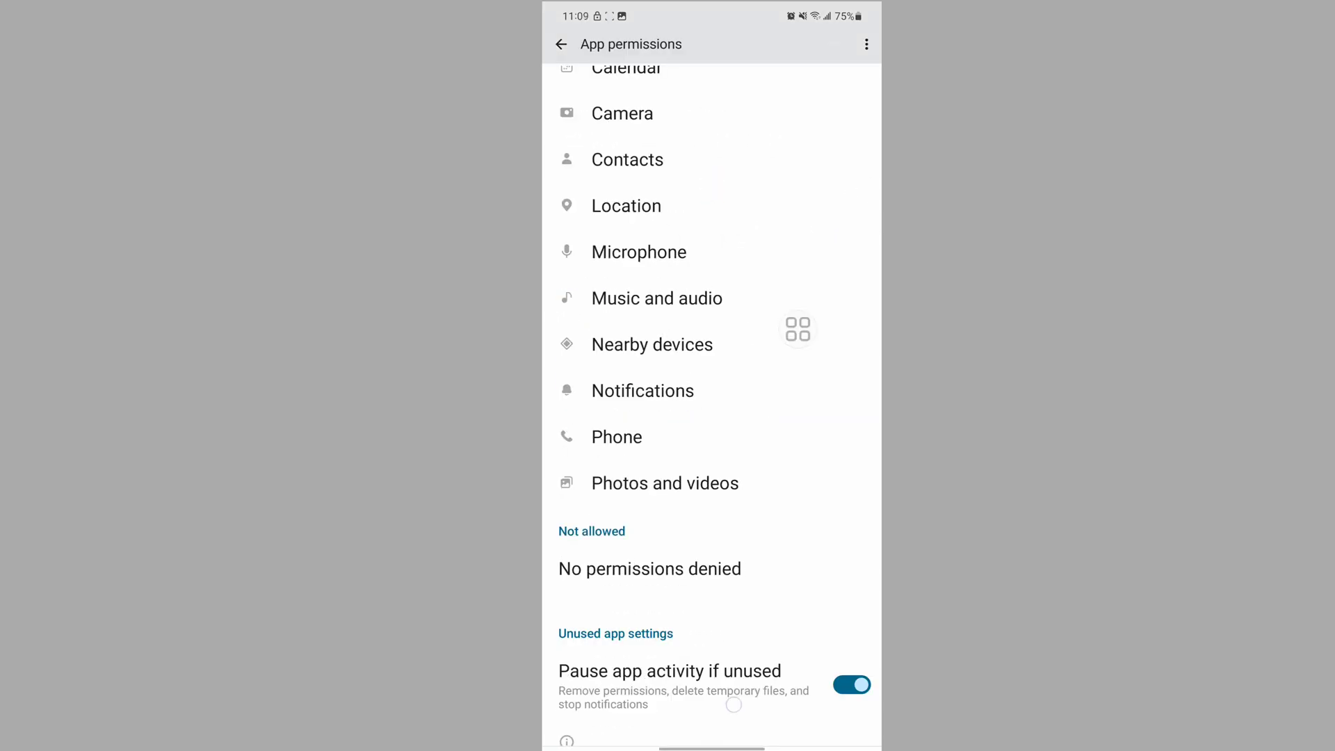
{"action": "left_click_drag", "start_coordinate": [711, 746], "coordinate": [712, 469]}
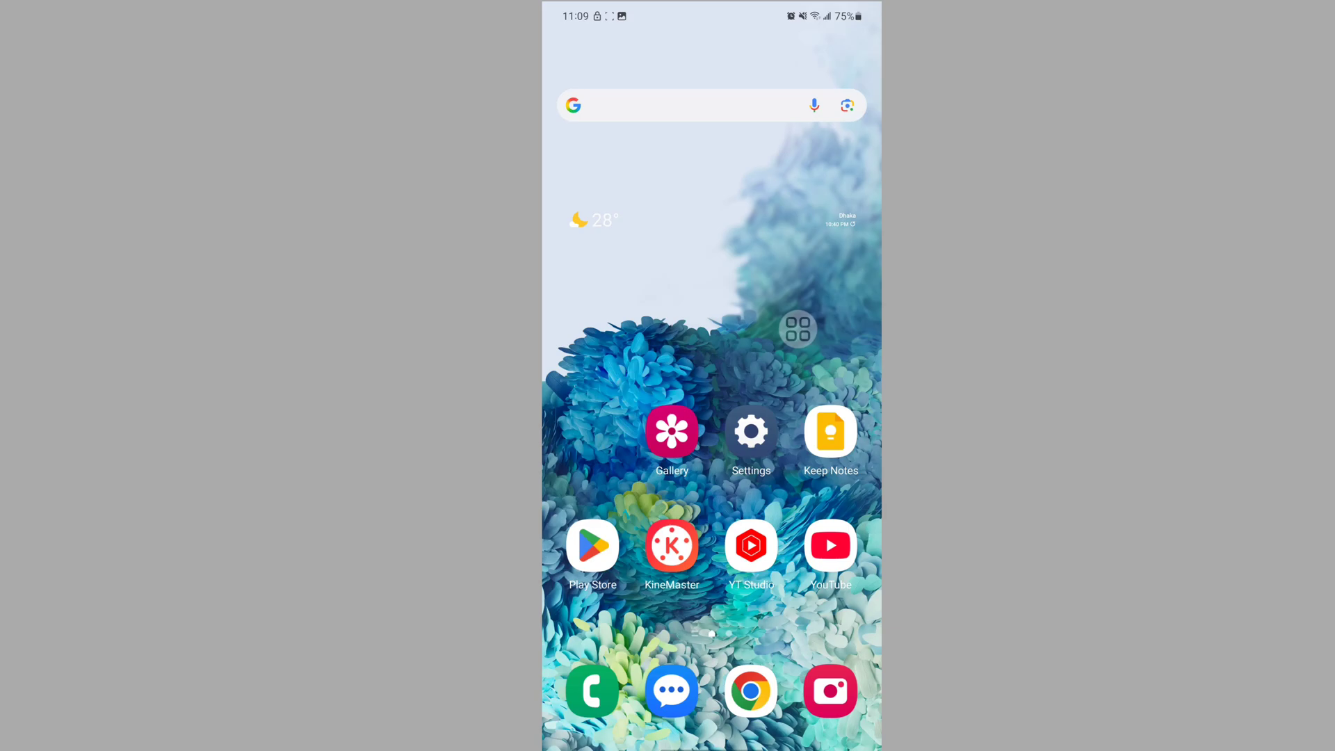
- Restart the phone from the side-key power menu
{"action": "key", "text": "XF86PowerOff"}
{"action": "left_click_drag", "start_coordinate": [798, 329], "coordinate": [762, 332]}
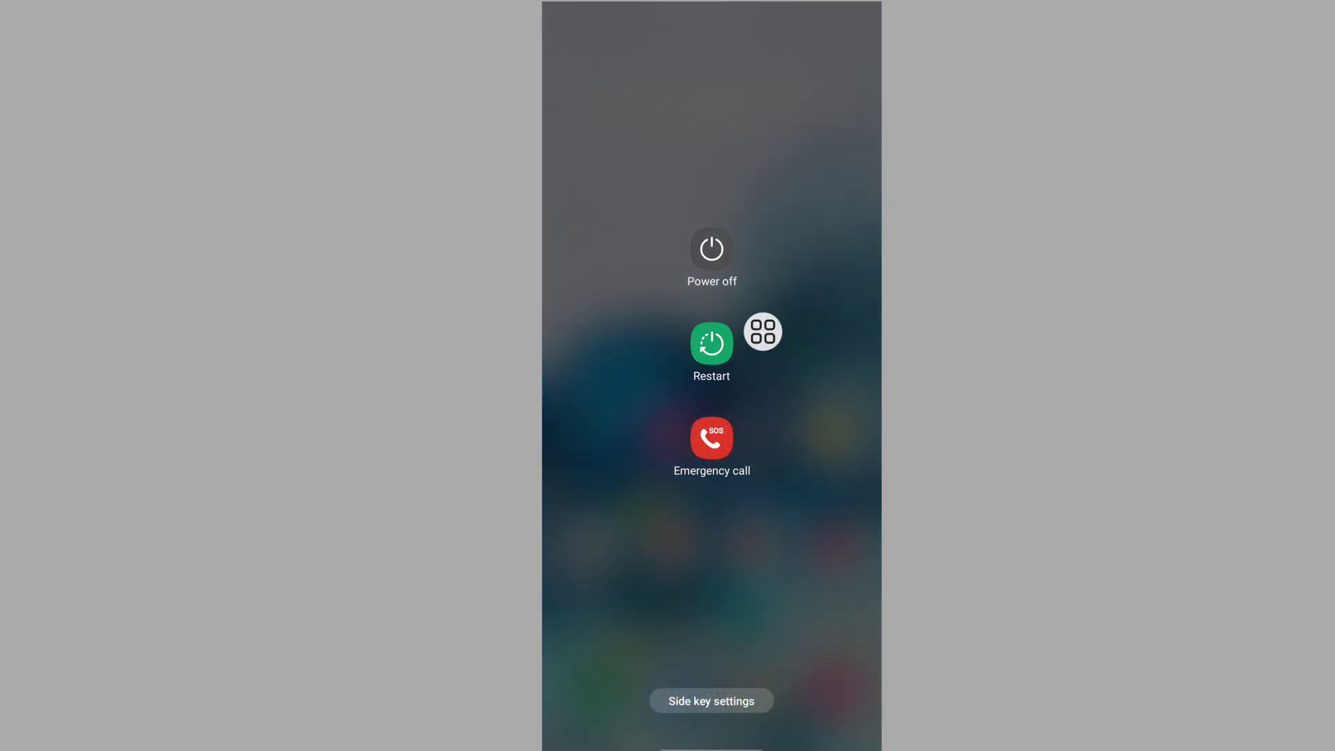
{"action": "key", "text": "Escape"}
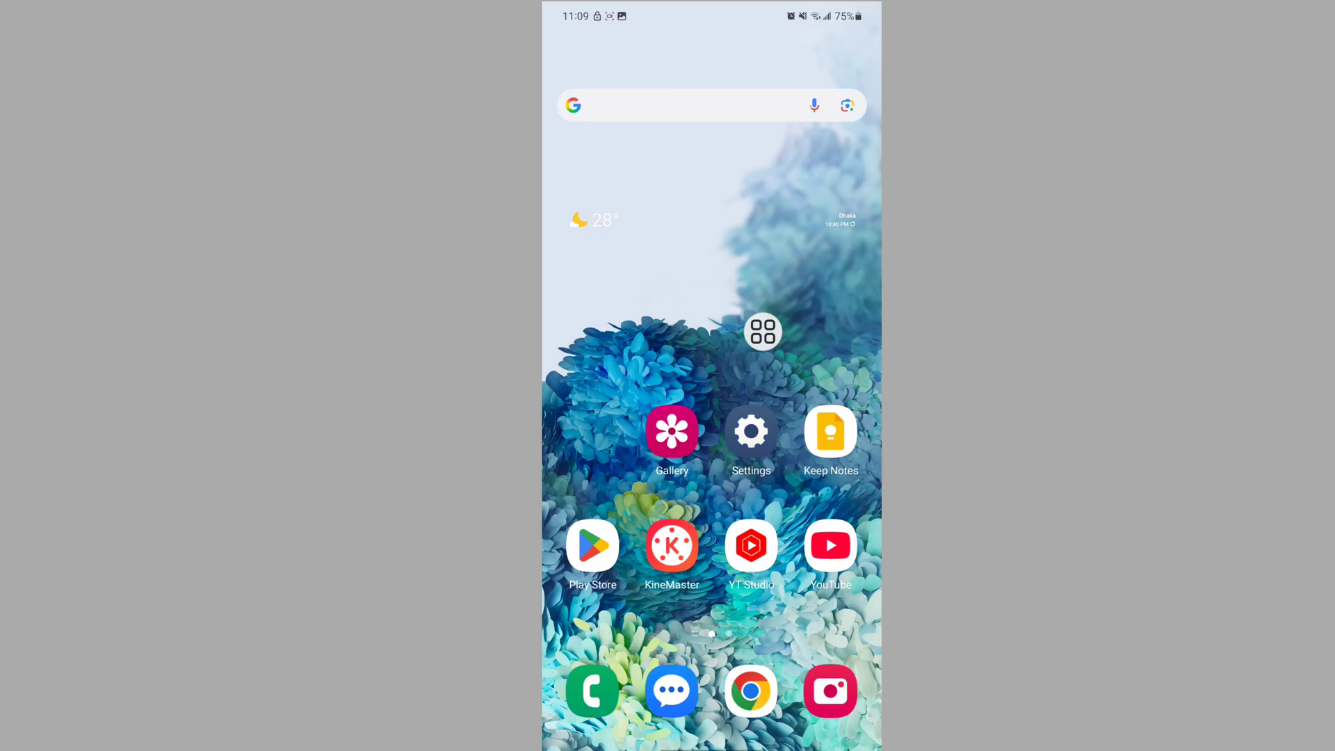
- Launch Messenger from the app drawer after the restart
{"action": "left_click_drag", "start_coordinate": [711, 626], "coordinate": [711, 261]}
{"action": "left_click", "coordinate": [831, 131]}
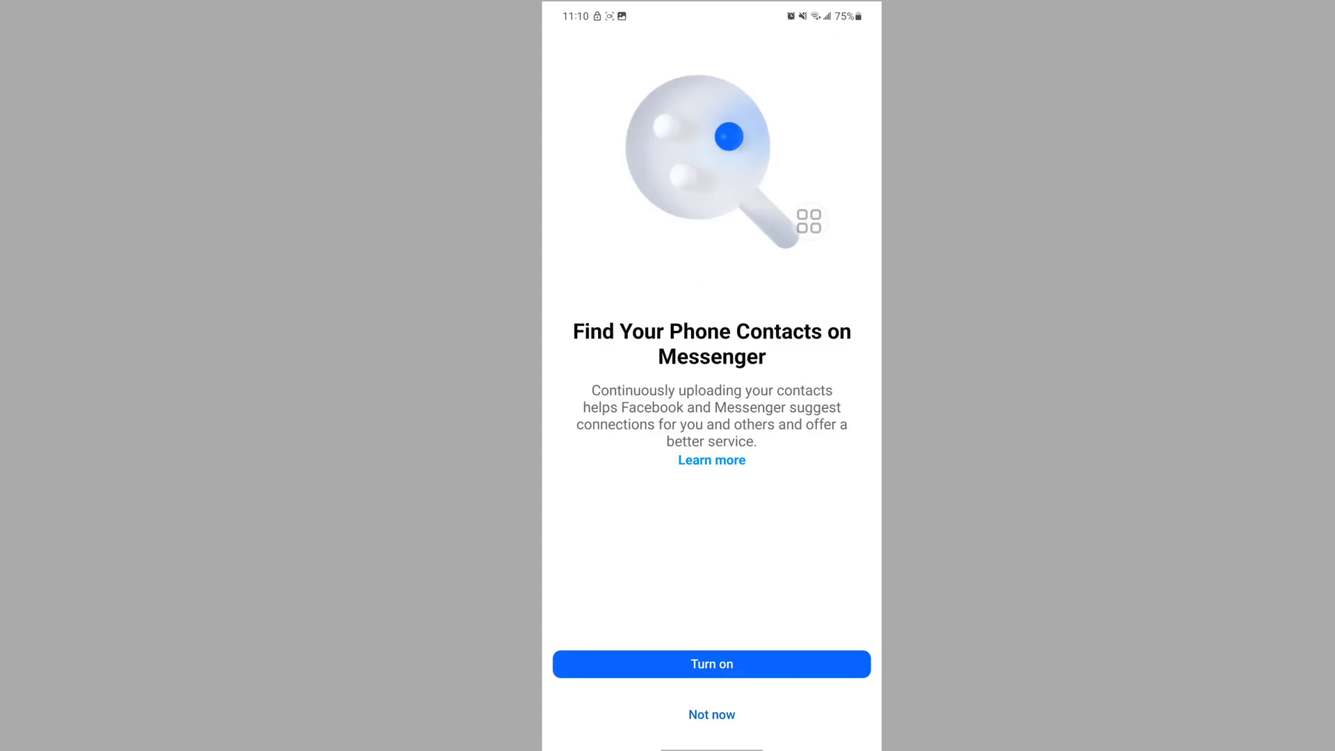
- Skip the contacts upload with 'Not now' and accept the notification changes notice
{"action": "left_click", "coordinate": [711, 714]}
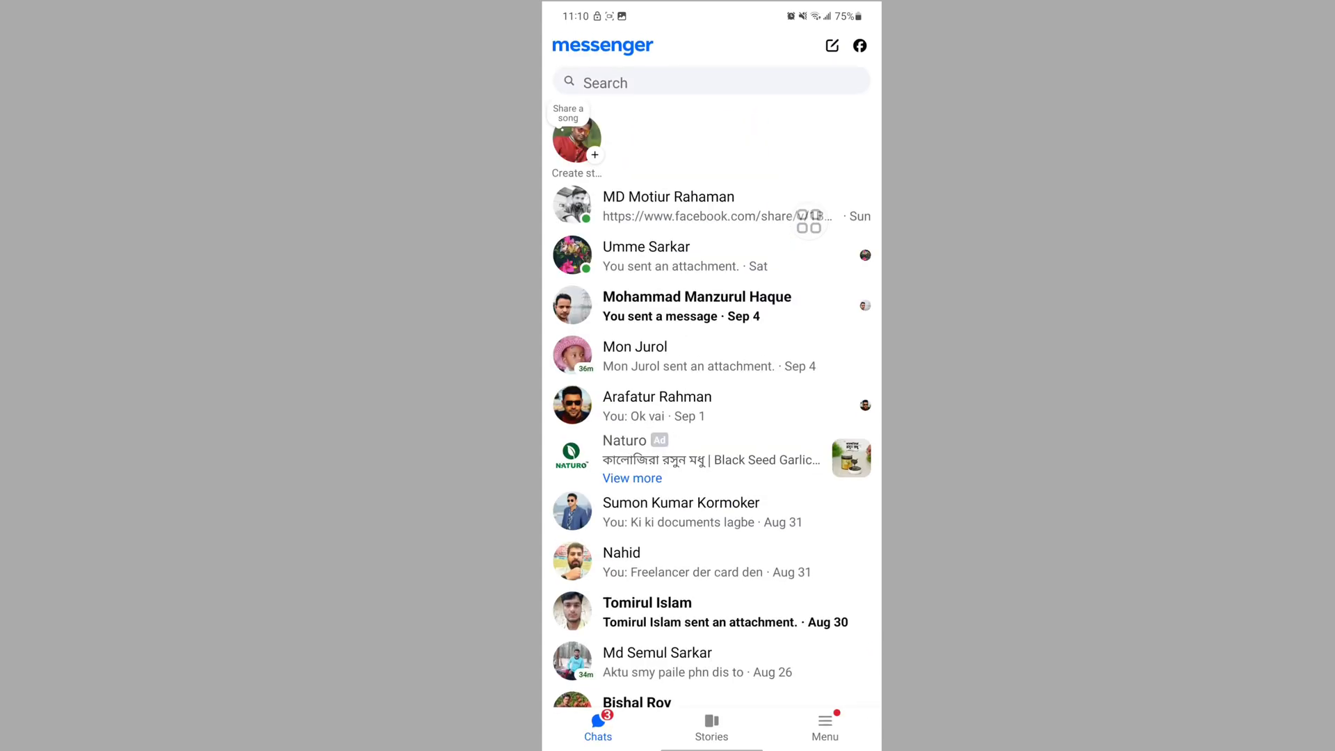
{"action": "left_click", "coordinate": [769, 685]}
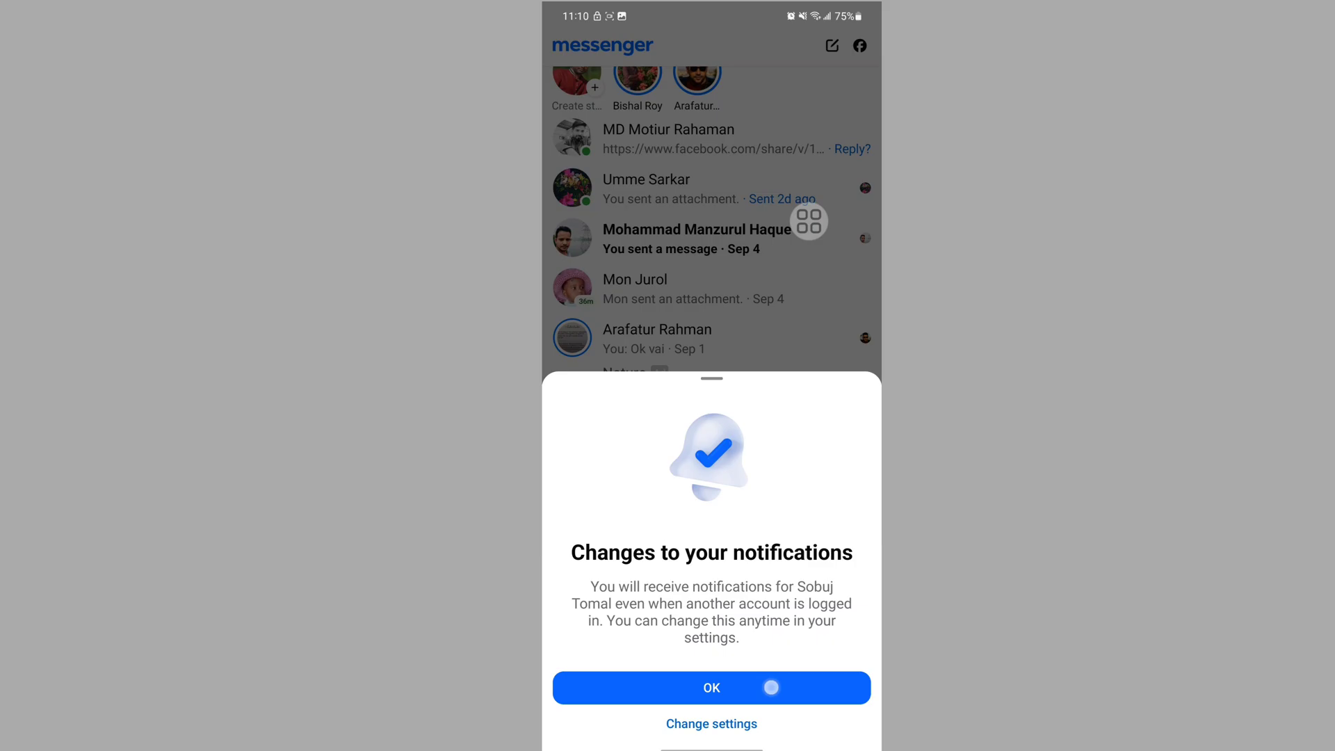
- Find the Tomals Guide conversation by searching 'tom' and enter the chat
{"action": "left_click", "coordinate": [667, 544]}
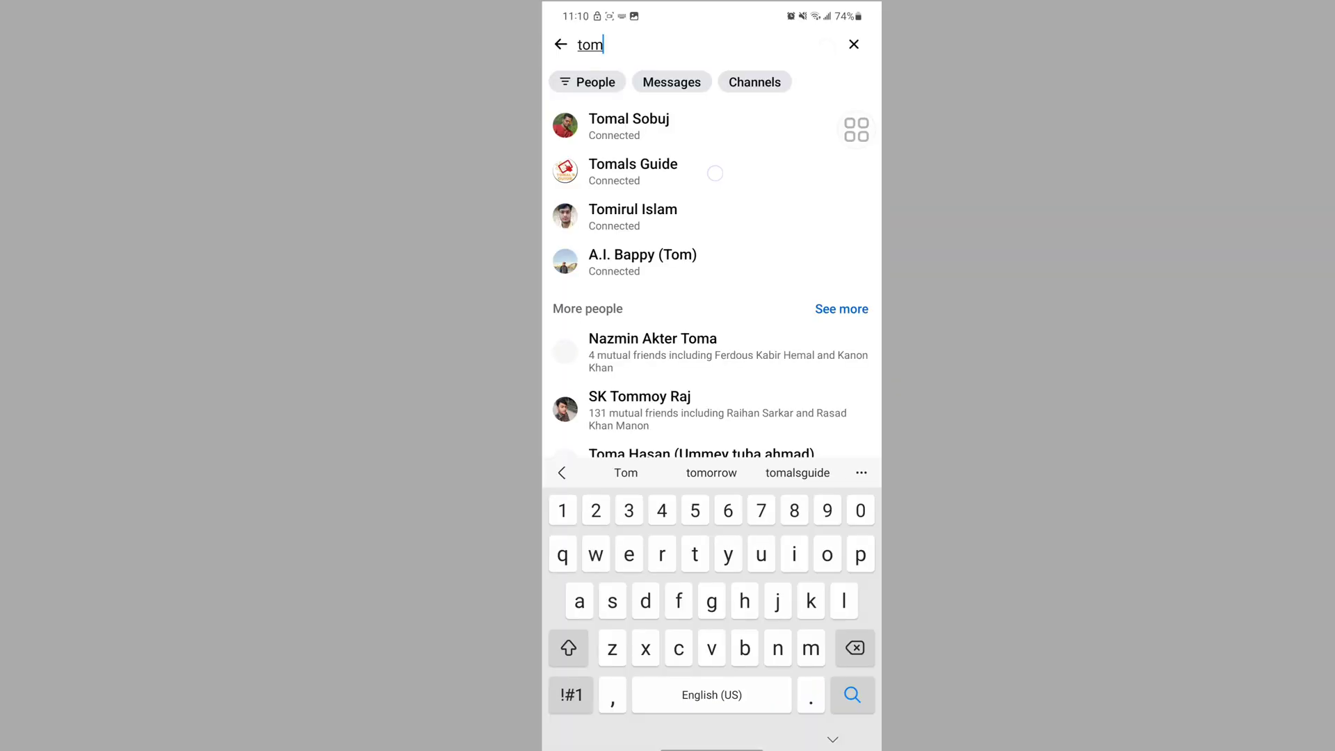
{"action": "left_click", "coordinate": [647, 170]}
- Choose the 0:59 video from the phone's gallery to send in the chat
{"action": "left_click", "coordinate": [611, 728]}
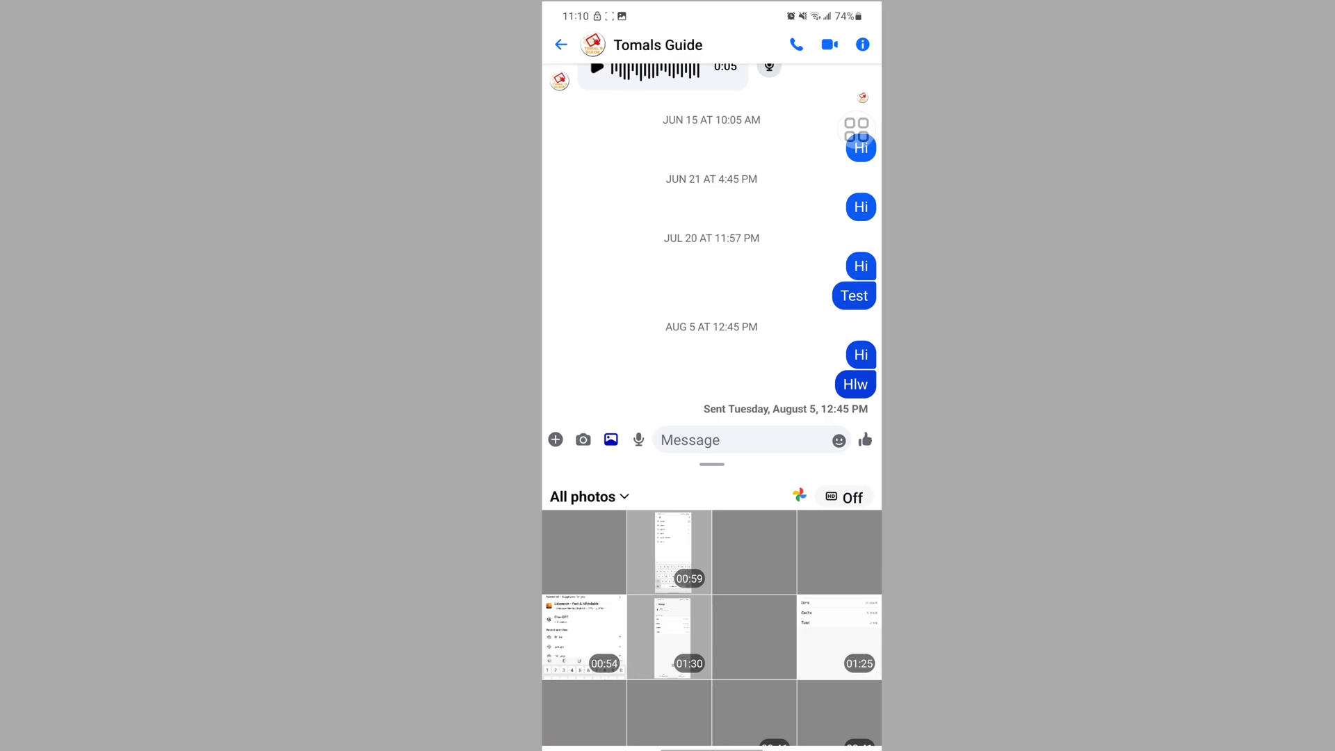
{"action": "left_click", "coordinate": [668, 551]}
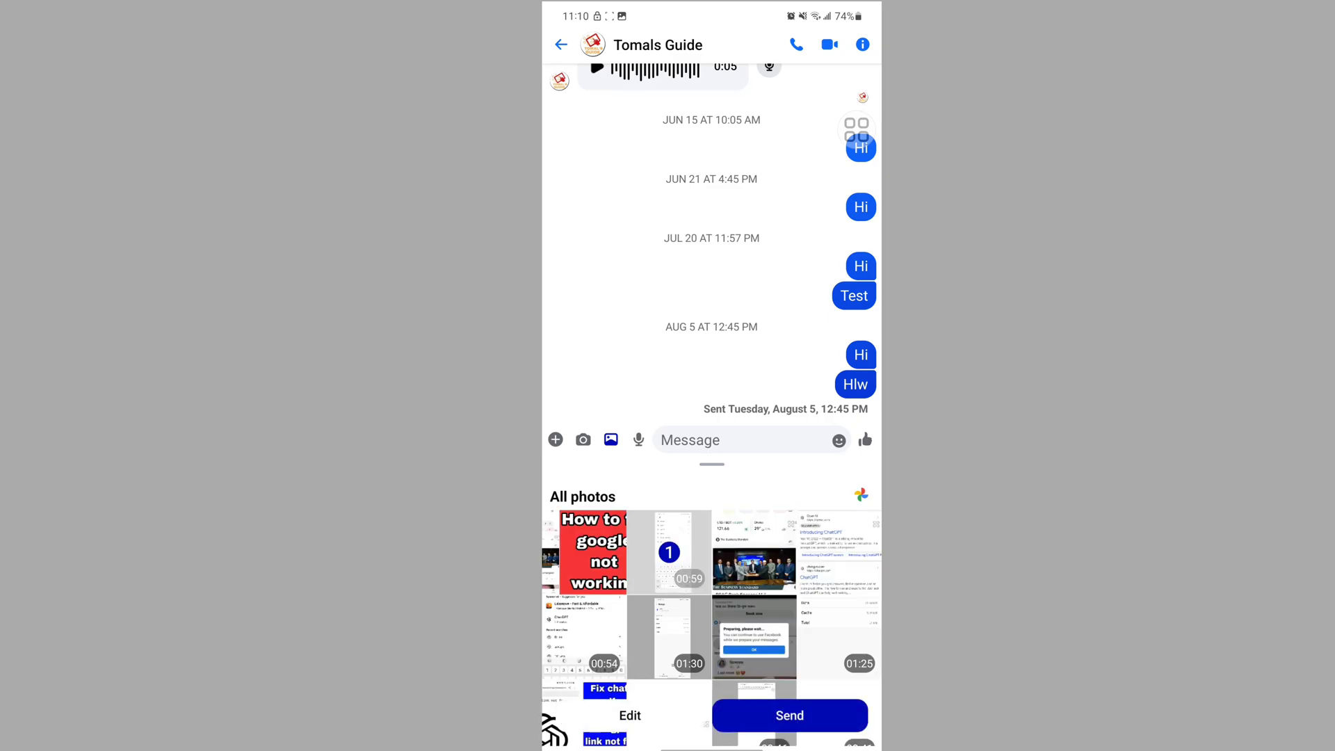